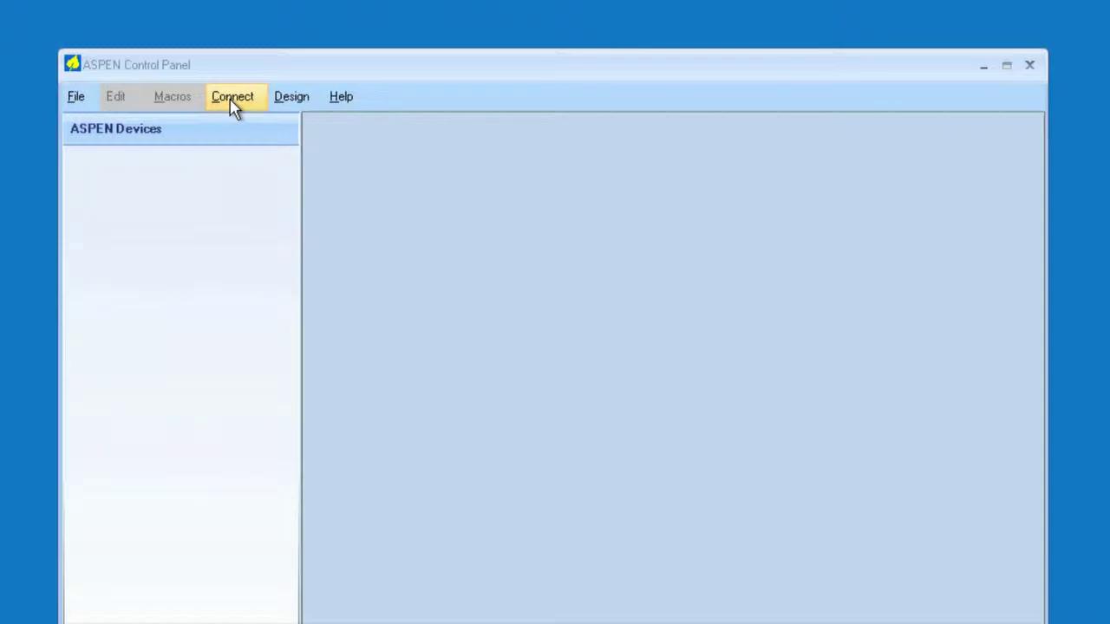
# Connect to the discovered SPN1624 processor over USB and open its Activity page of channel meters
pyautogui.click(326, 78)
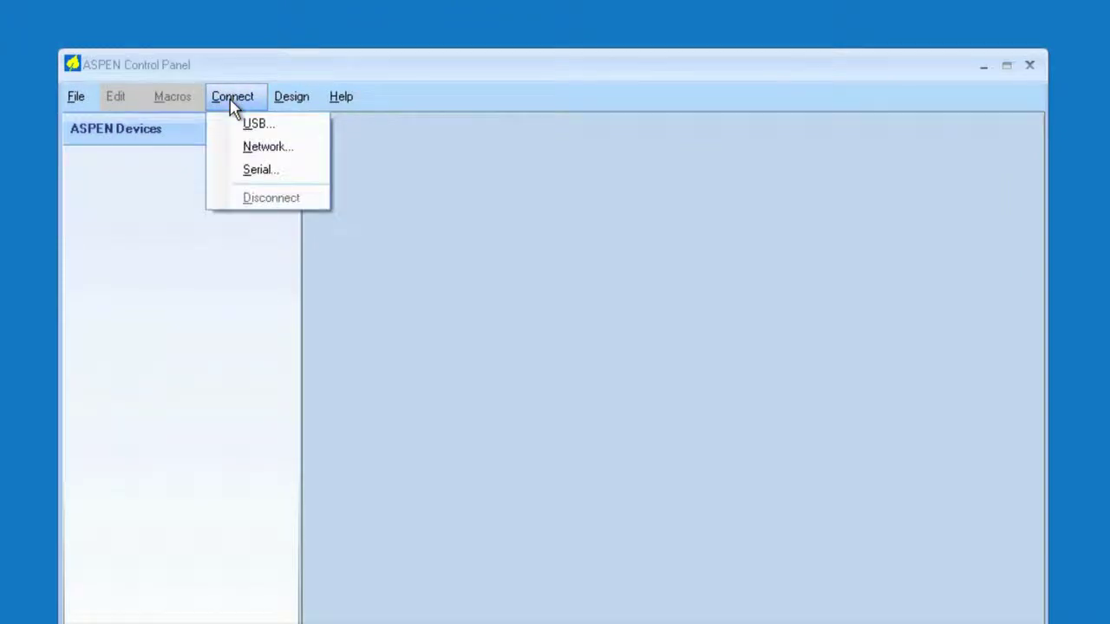
pyautogui.click(338, 97)
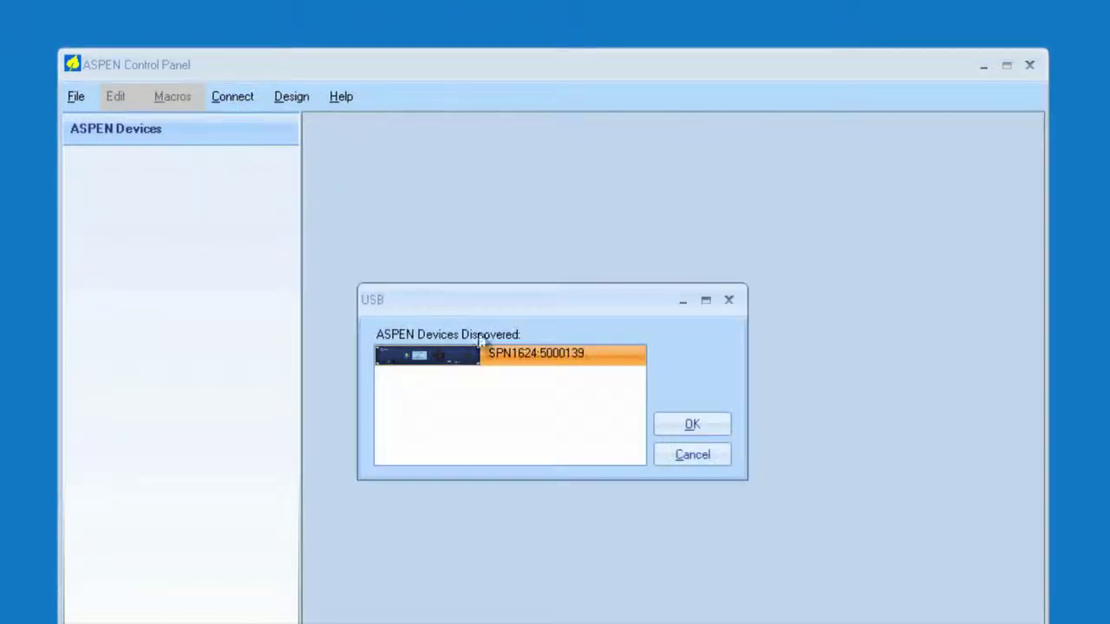
pyautogui.click(685, 425)
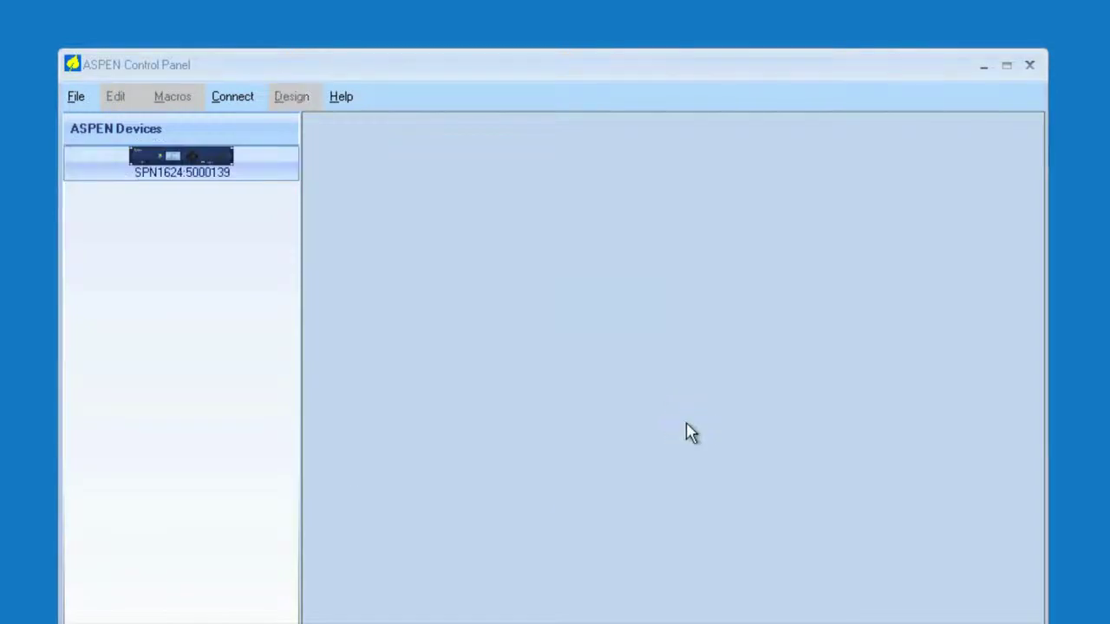
pyautogui.click(198, 166)
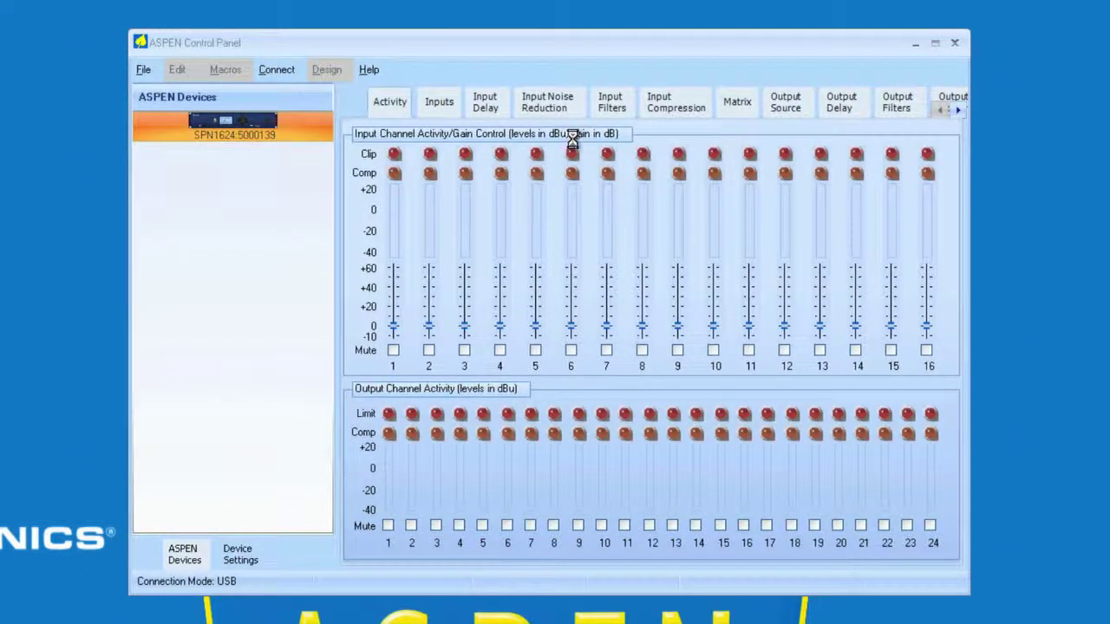
# Bring the Rear Panel Control page into view, showing programmable input 1 set to Not Used
pyautogui.click(960, 109)
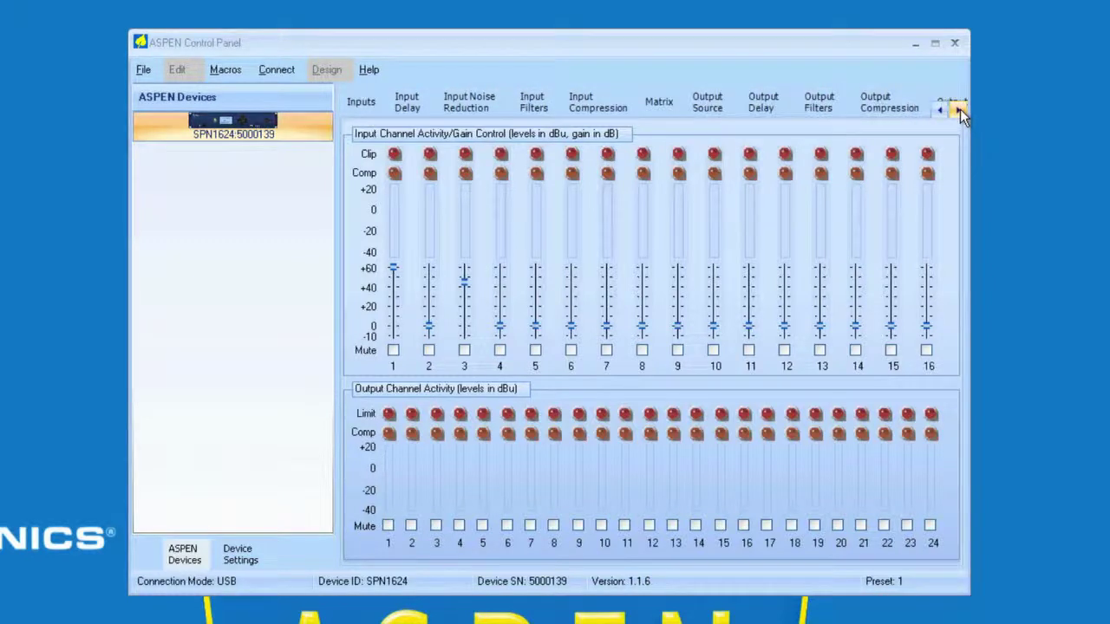
pyautogui.click(960, 109)
pyautogui.click(960, 110)
pyautogui.click(960, 110)
pyautogui.click(959, 109)
pyautogui.click(960, 109)
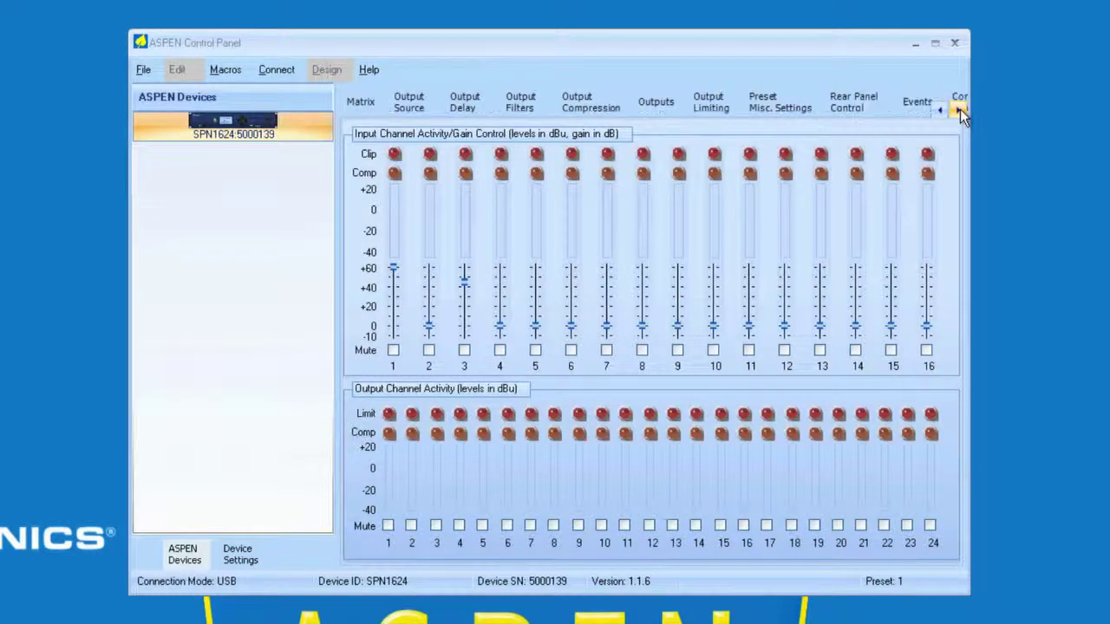
pyautogui.click(960, 110)
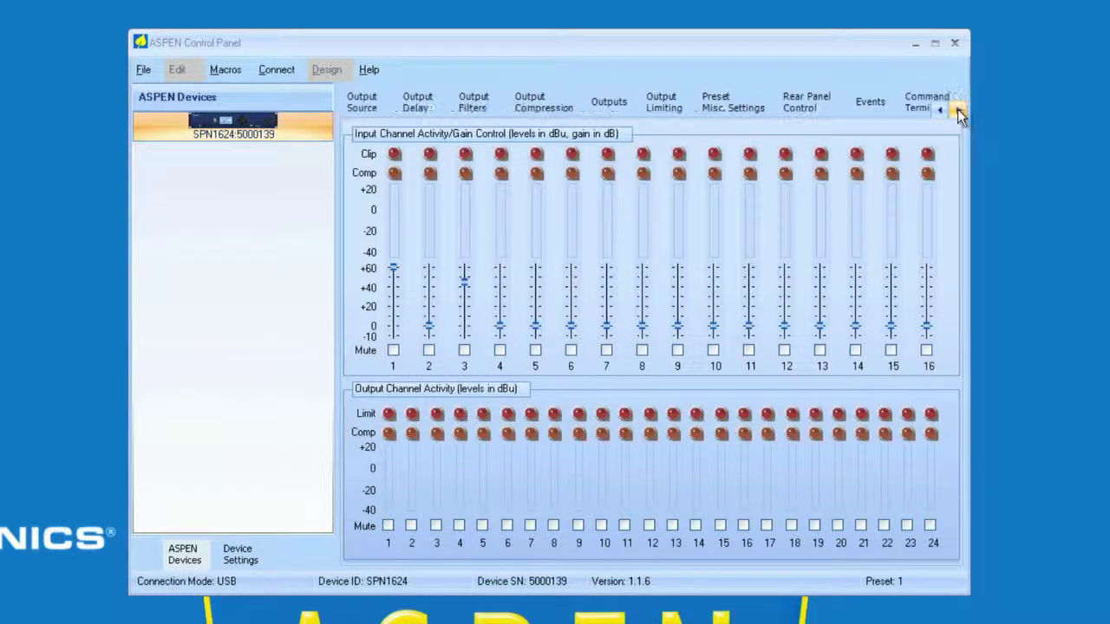
pyautogui.click(805, 106)
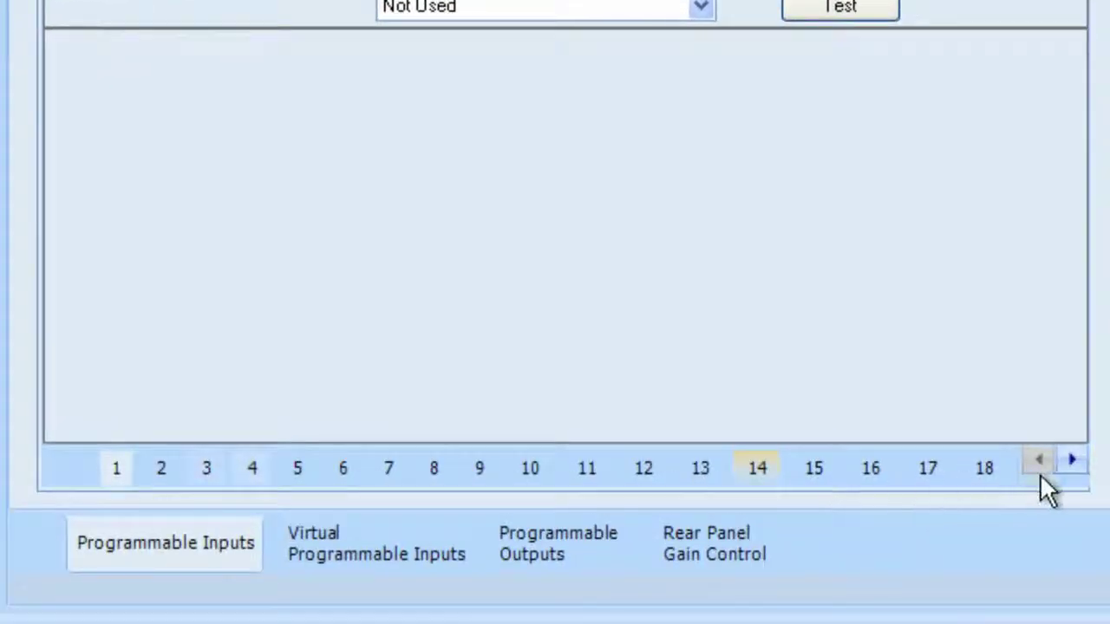
# Show programmable input 1's function choices, from Not Used through Recall Memory Preset
pyautogui.moveTo(1070, 462); pyautogui.dragTo(1038, 456)
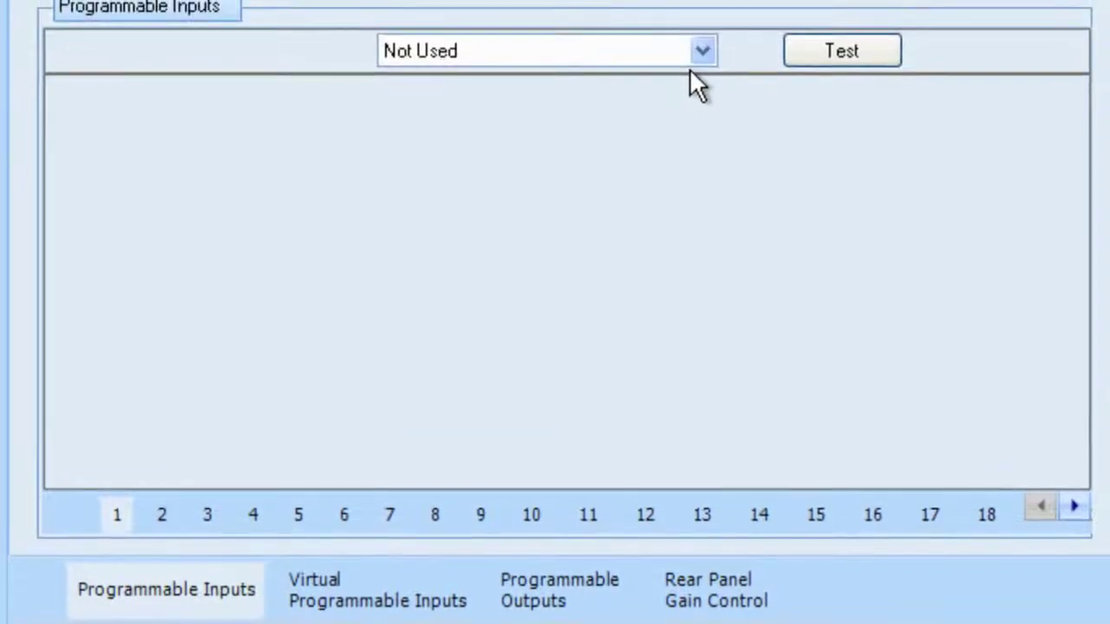
pyautogui.click(703, 52)
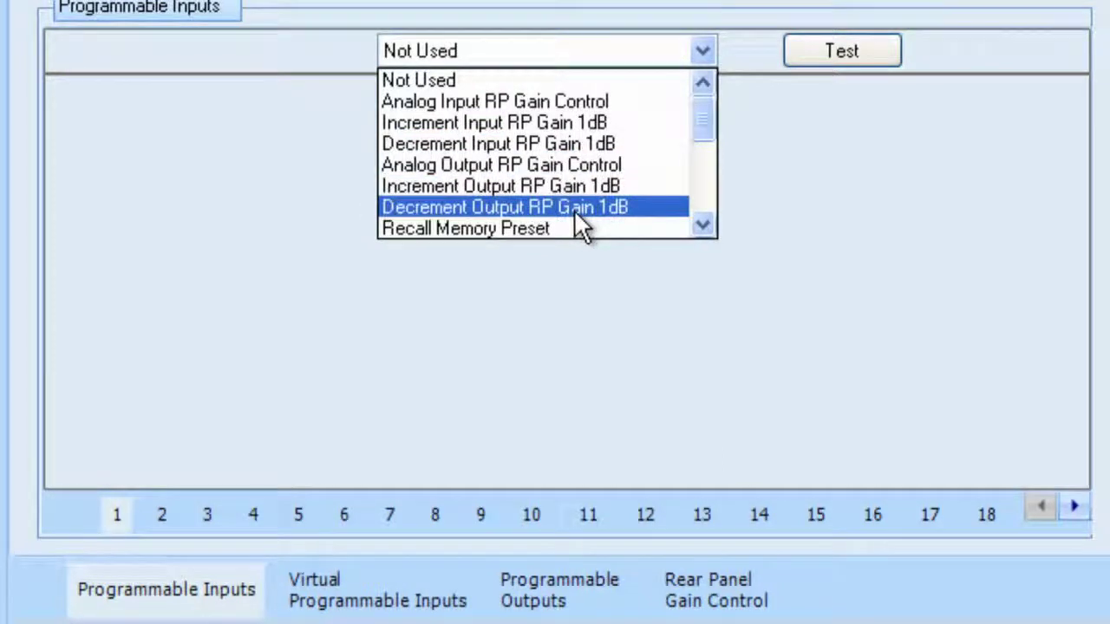
pyautogui.click(702, 224)
pyautogui.click(702, 224)
pyautogui.click(702, 223)
pyautogui.click(703, 224)
pyautogui.click(702, 224)
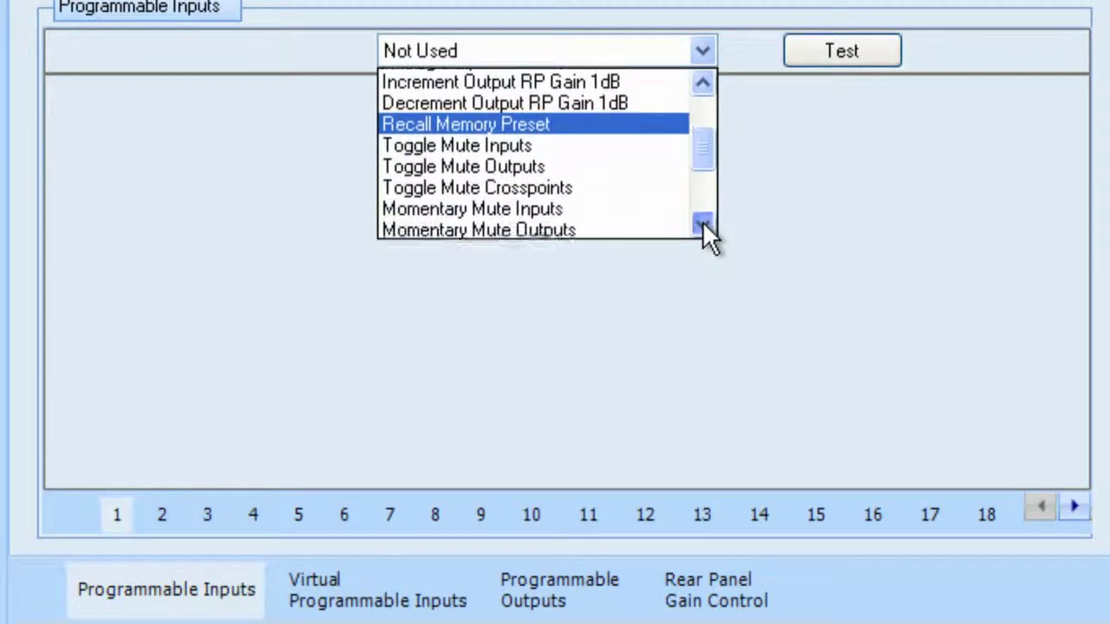
pyautogui.click(702, 224)
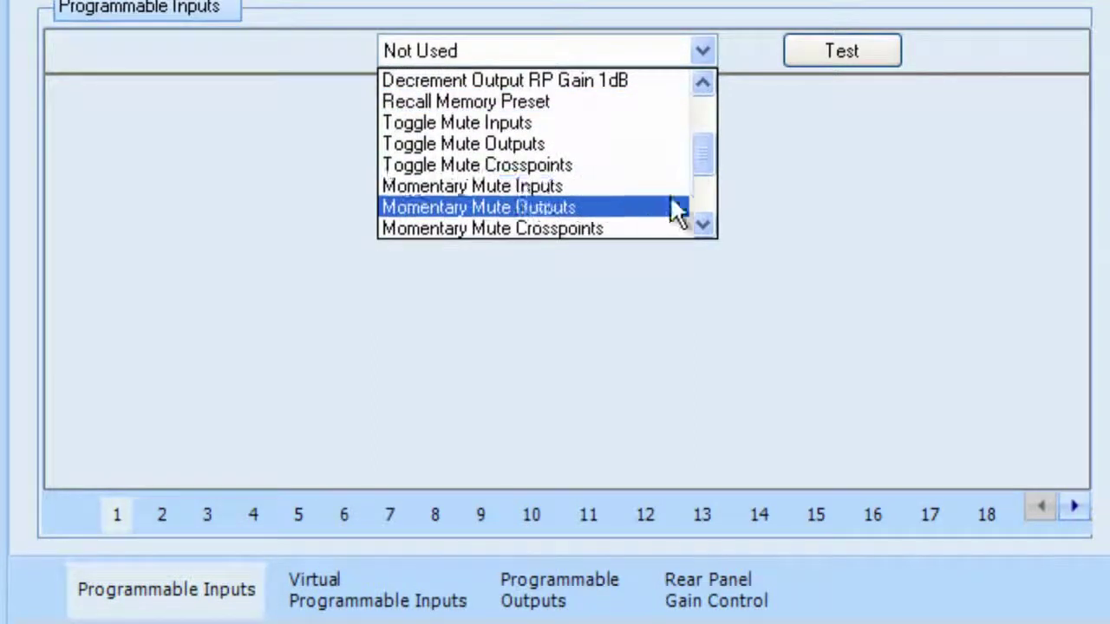
pyautogui.click(703, 223)
pyautogui.click(703, 224)
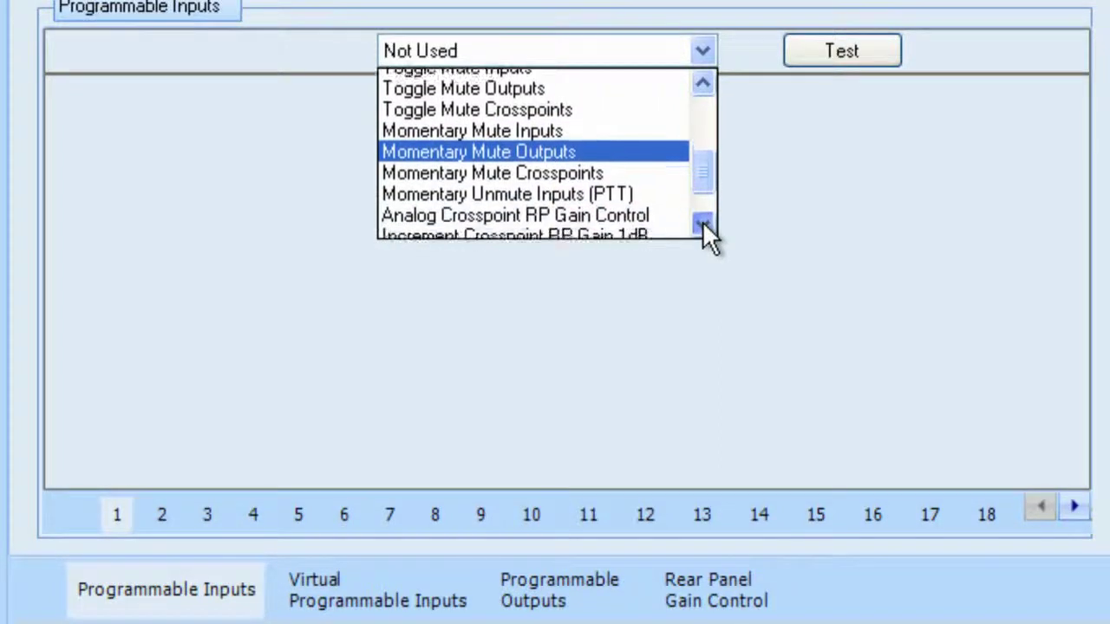
pyautogui.click(702, 223)
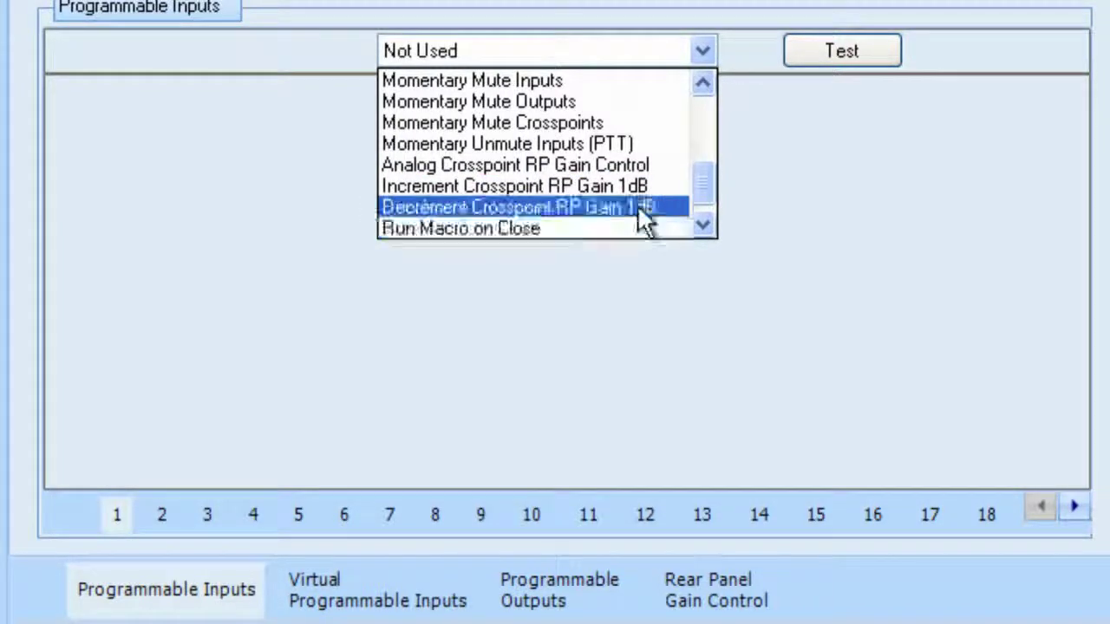
pyautogui.click(704, 224)
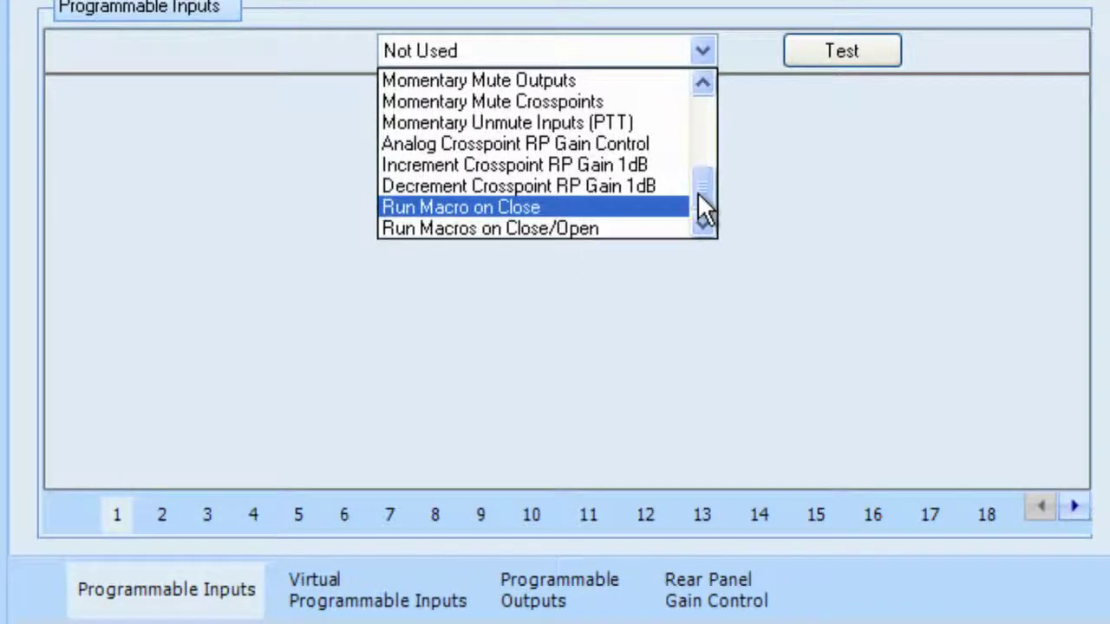
pyautogui.moveTo(702, 208); pyautogui.dragTo(706, 91)
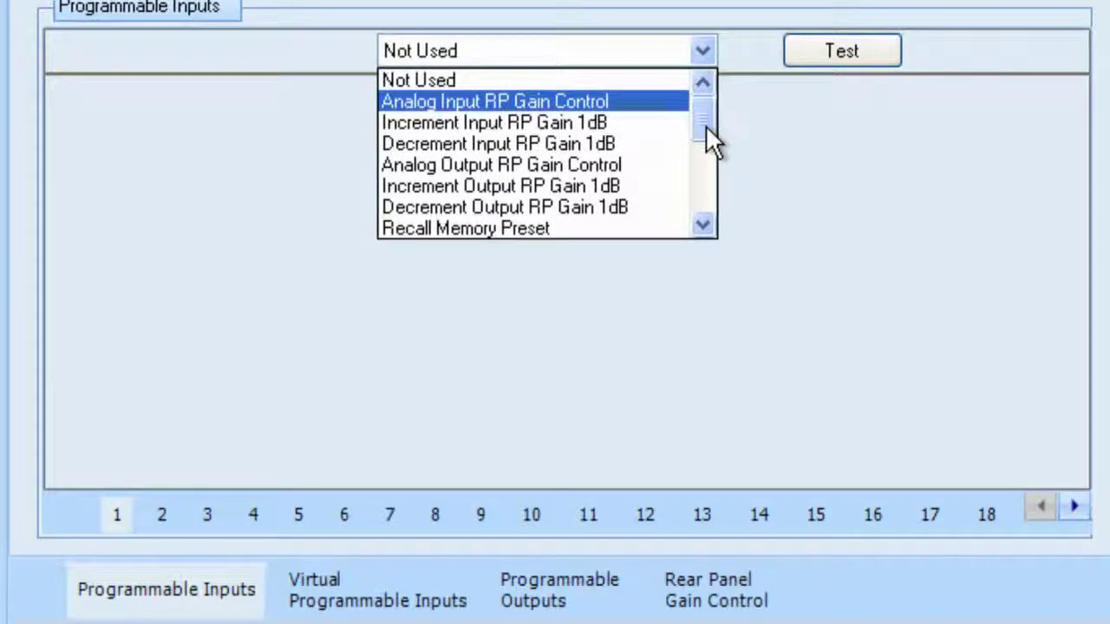
pyautogui.moveTo(705, 126); pyautogui.dragTo(685, 72)
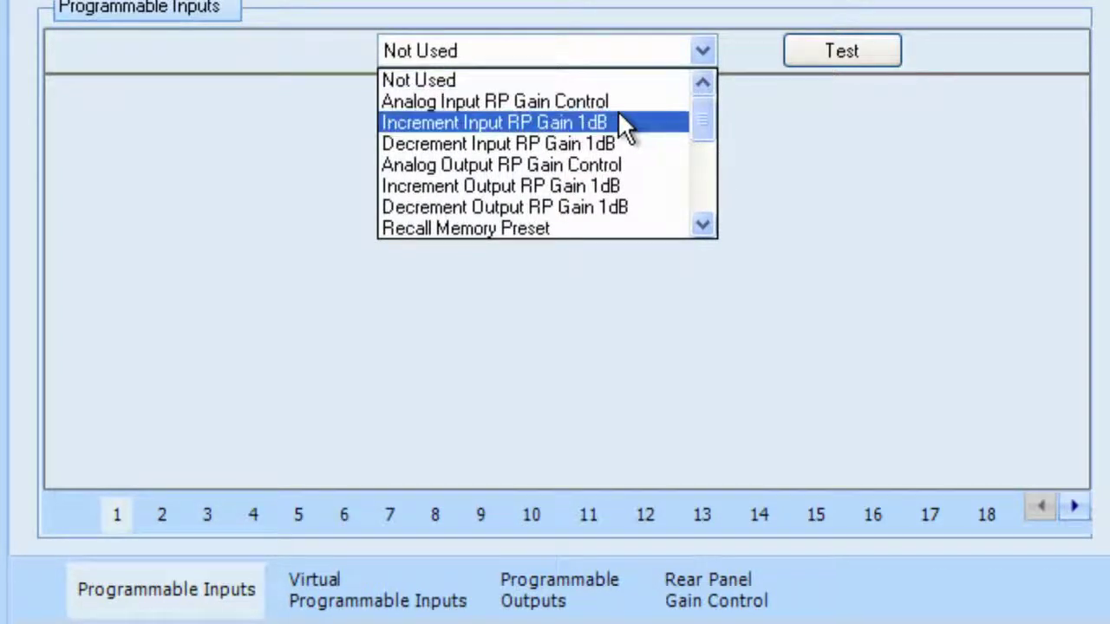
# Set programmable input 1 to Increment Input RP Gain 1dB for mic/line Ch 1 and Ch 2
pyautogui.click(524, 124)
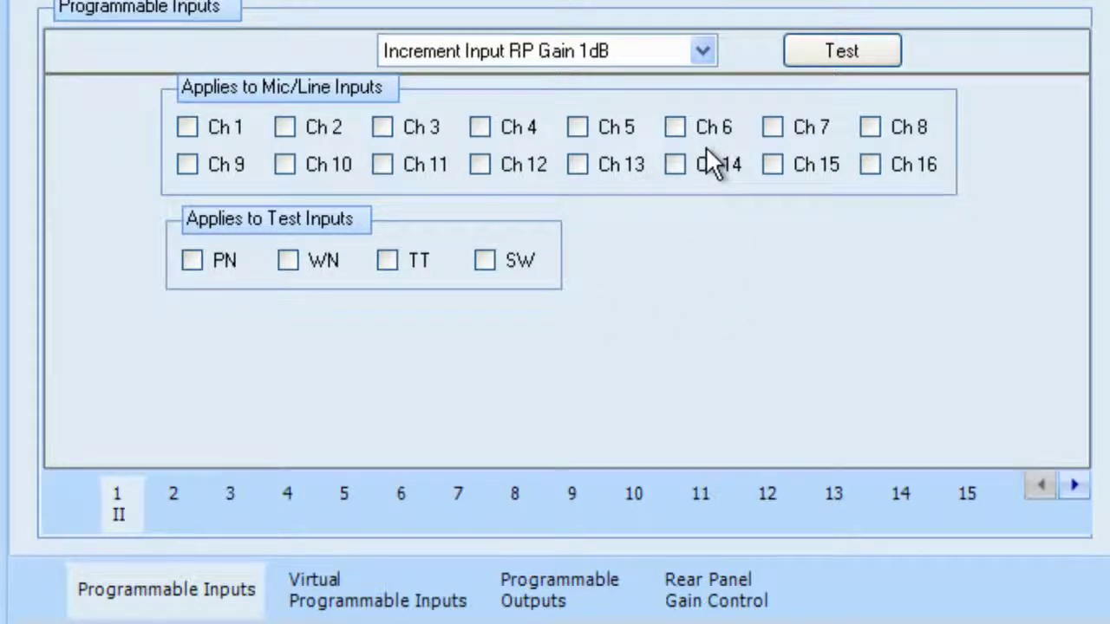
pyautogui.click(188, 130)
pyautogui.click(285, 127)
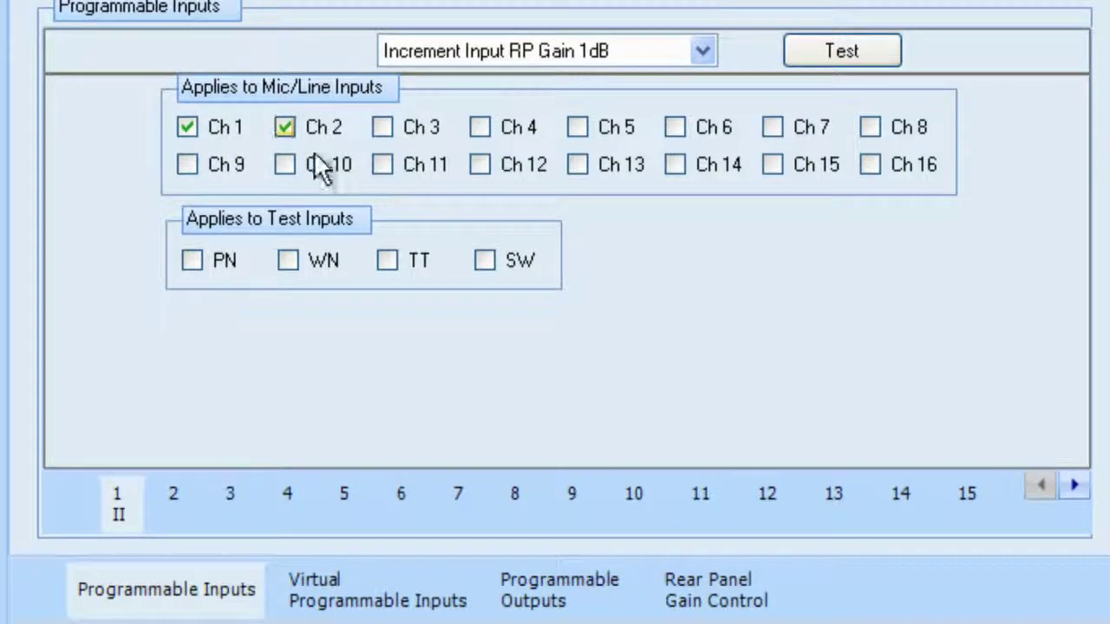
# Extend input 1's gain increment to mic/line Ch 11 and Ch 13
pyautogui.click(385, 164)
pyautogui.click(576, 165)
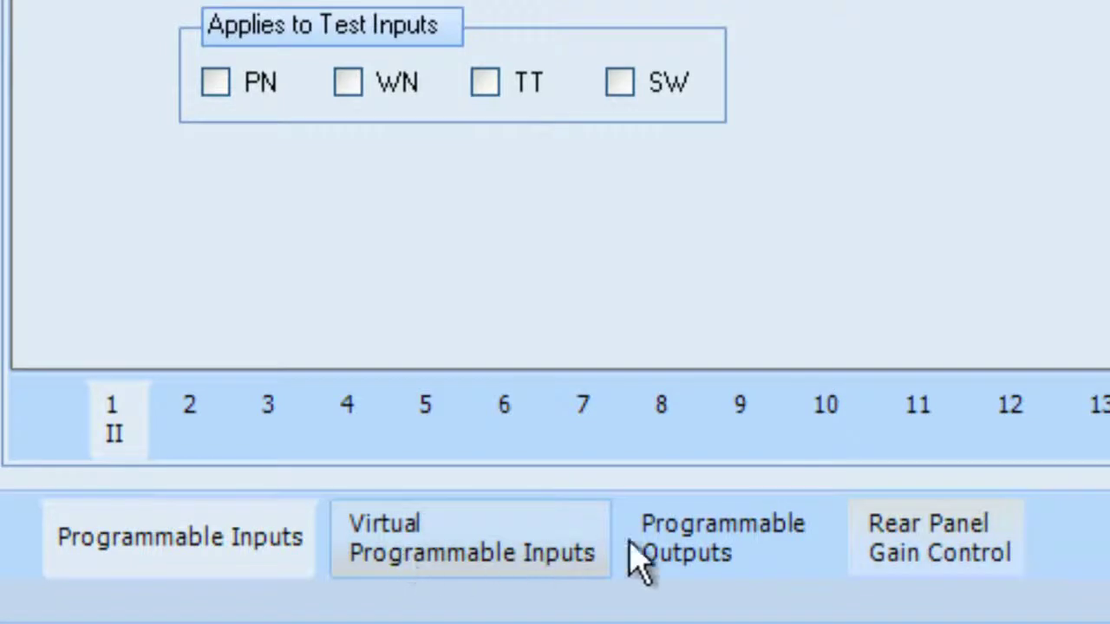
# Switch to the Rear Panel Gain Control page, with all gains at 0 and Min Gain Off
pyautogui.click(941, 563)
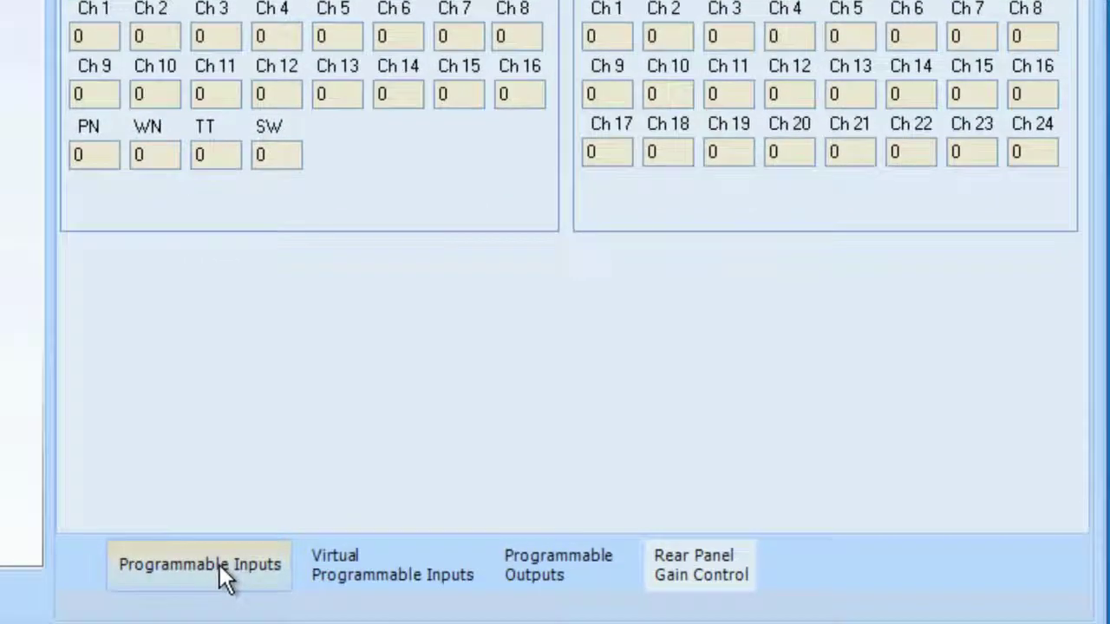
# Set programmable input 2 to Decrement Input RP Gain 1dB on Ch 1 and Ch 2
pyautogui.click(220, 565)
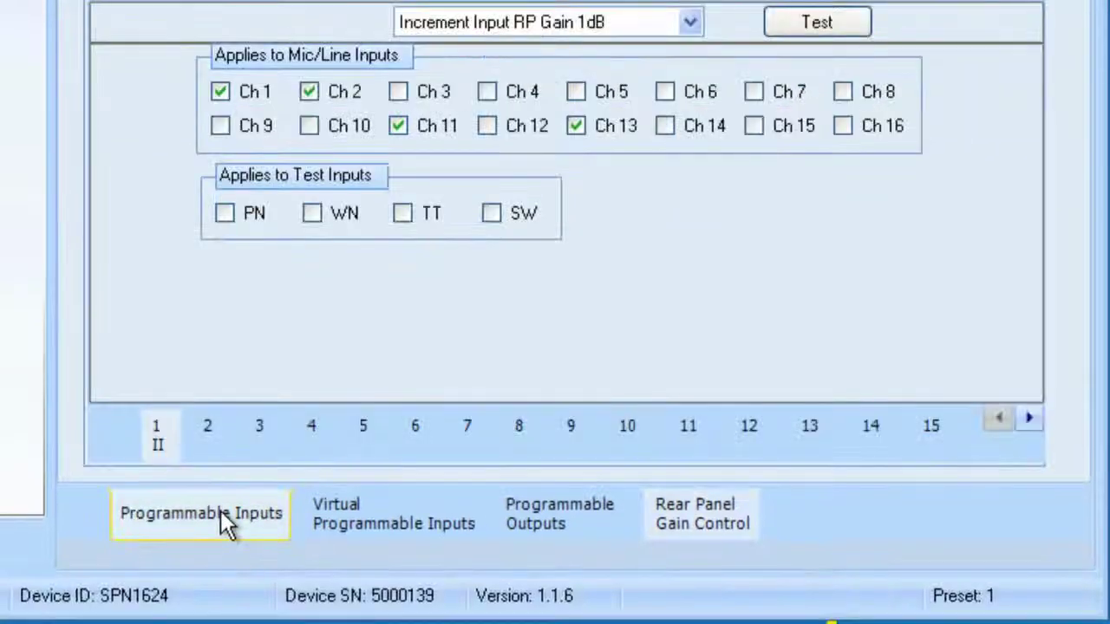
pyautogui.click(207, 434)
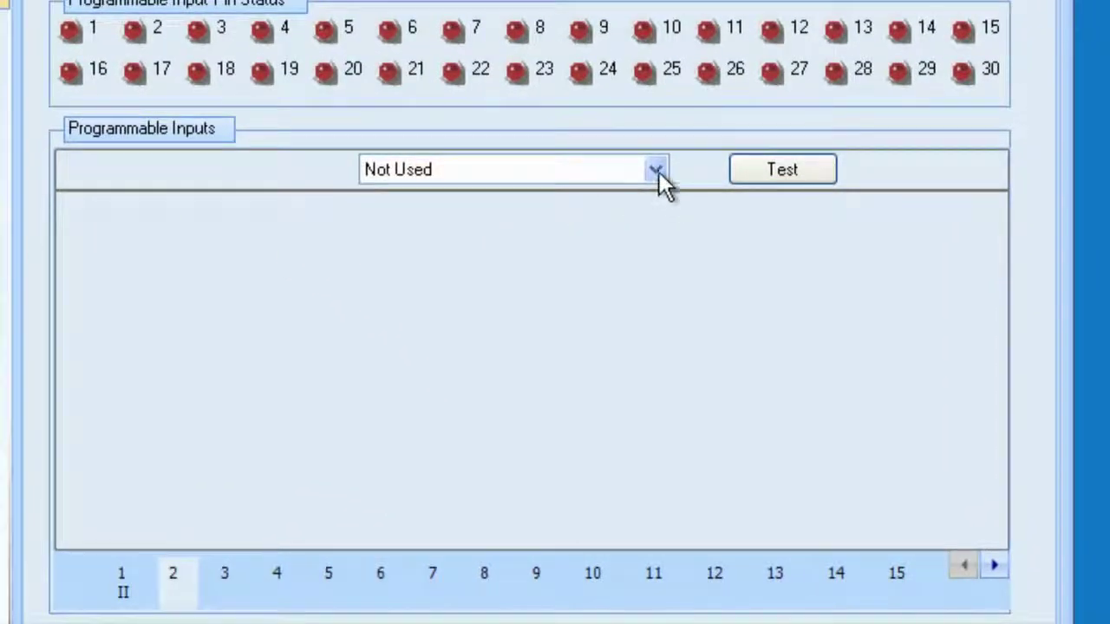
pyautogui.click(657, 170)
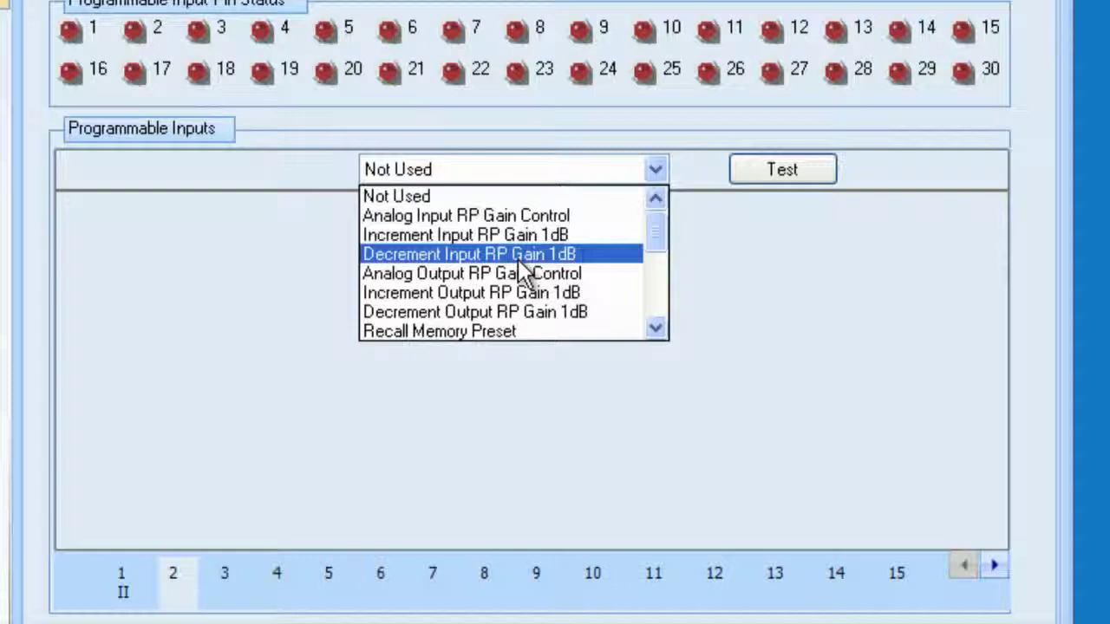
pyautogui.click(519, 256)
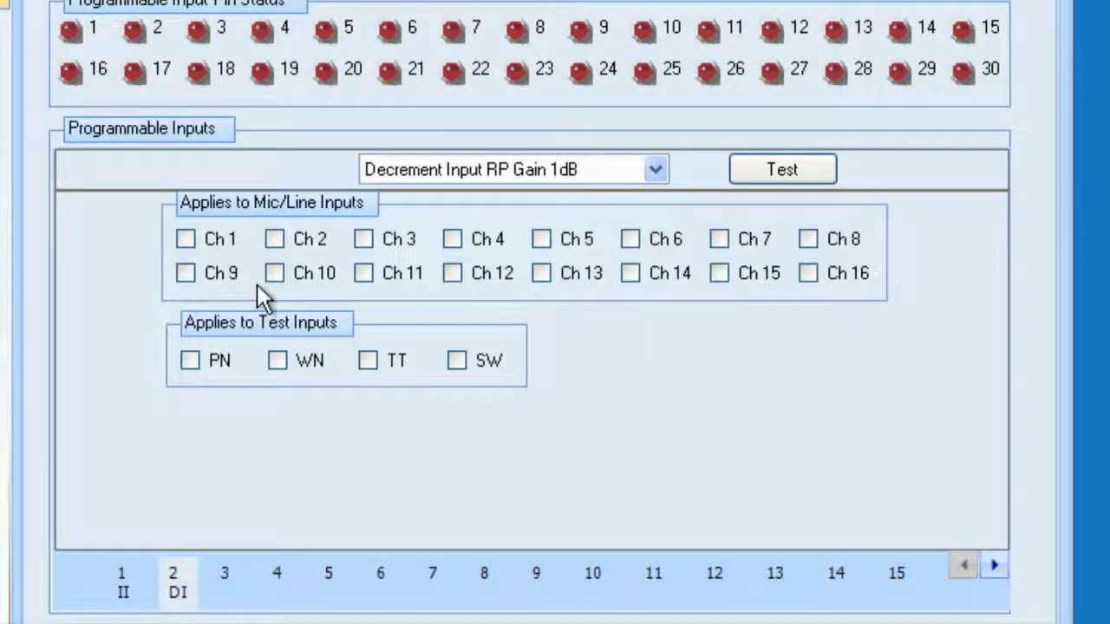
pyautogui.click(185, 238)
pyautogui.click(274, 239)
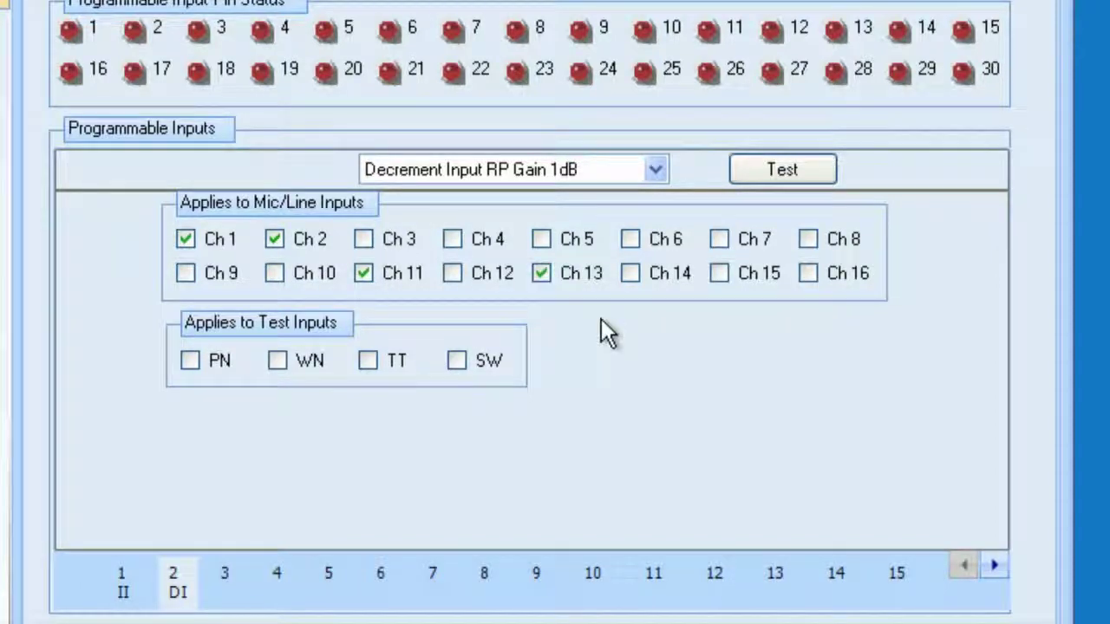
# Compare programmable inputs 1 and 2, finishing on input 2's settings
pyautogui.click(124, 590)
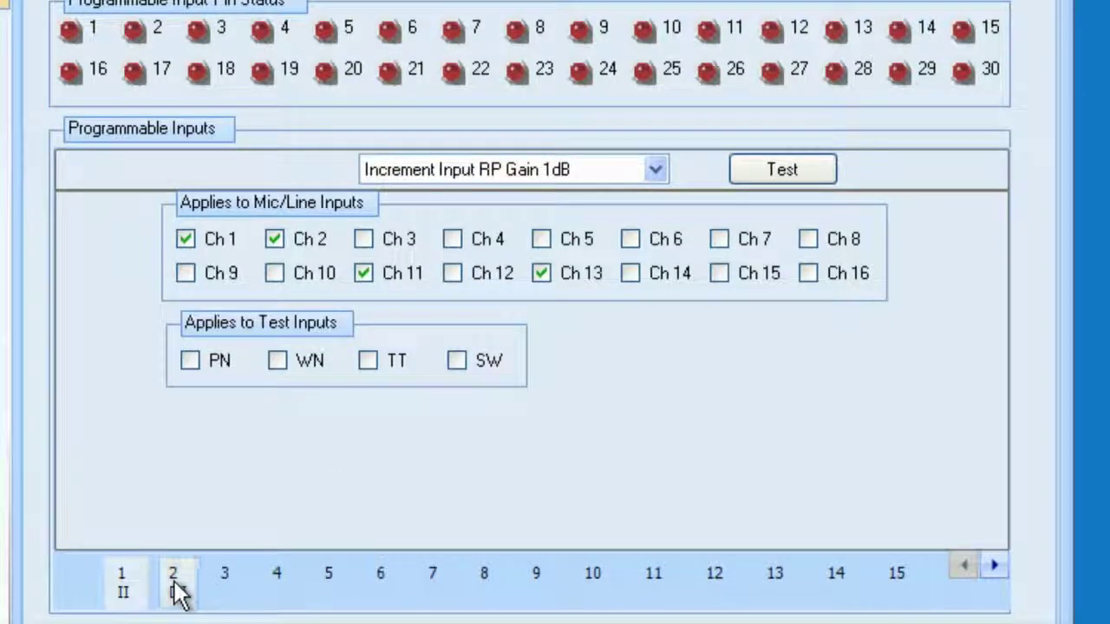
pyautogui.click(176, 592)
pyautogui.click(123, 589)
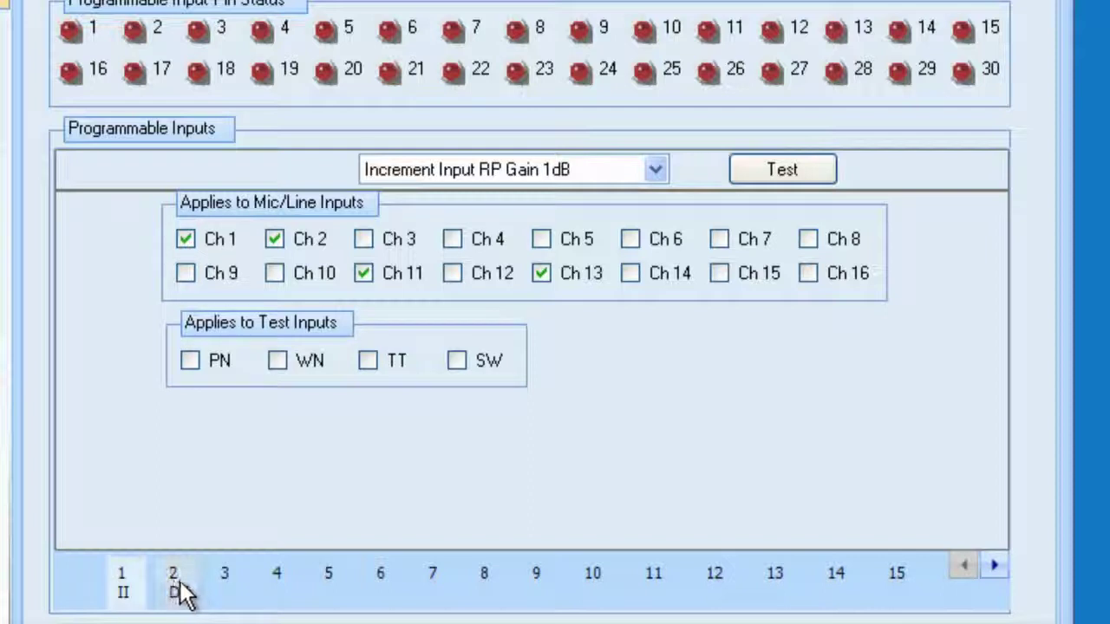
pyautogui.click(176, 590)
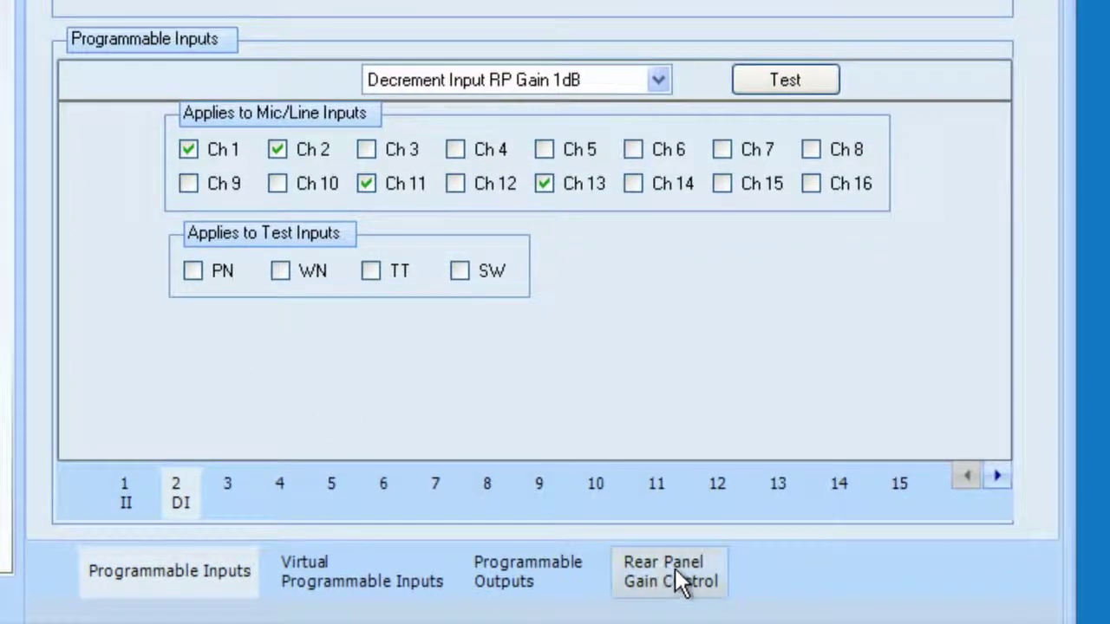
# Return to the Rear Panel Gain Control page showing Gain Preset 0 dB and Min Gain Off
pyautogui.click(651, 572)
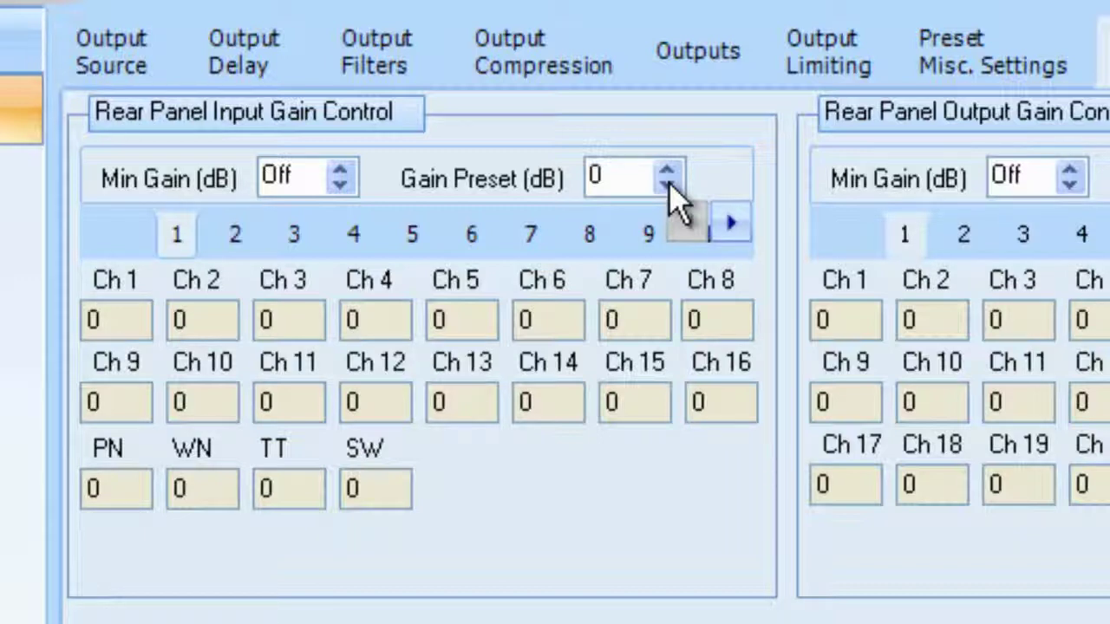
# Lower the rear-panel input Gain Preset from 0 dB to -10 dB
pyautogui.click(667, 183)
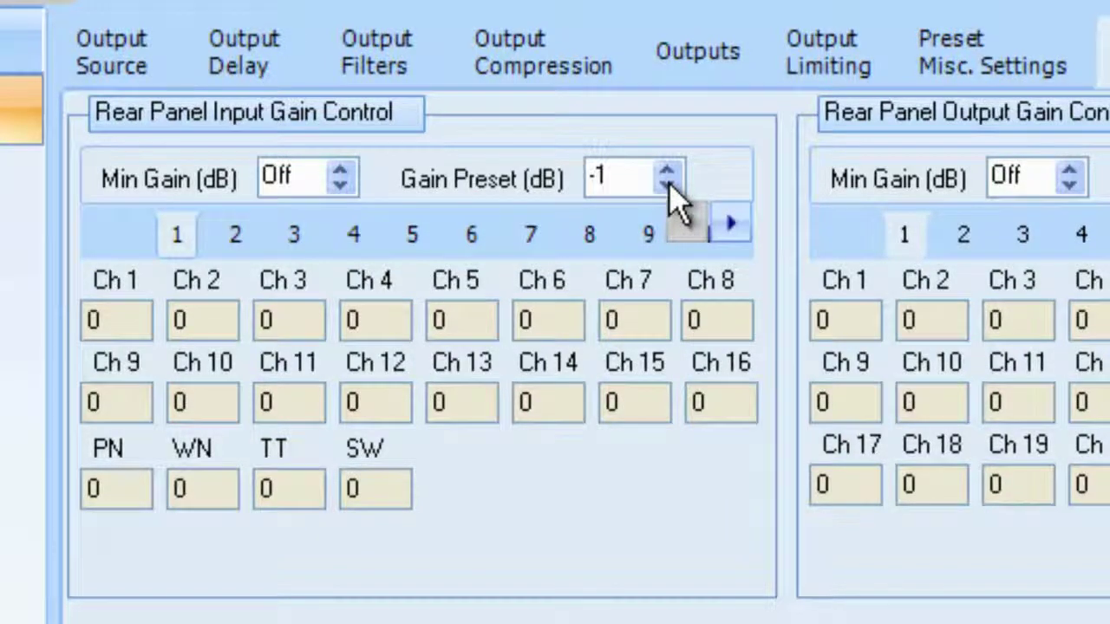
pyautogui.click(667, 184)
pyautogui.click(666, 184)
pyautogui.click(666, 184)
pyautogui.click(666, 183)
pyautogui.click(667, 184)
pyautogui.click(668, 185)
pyautogui.click(669, 185)
pyautogui.click(668, 185)
pyautogui.click(668, 185)
pyautogui.click(341, 170)
pyautogui.click(341, 171)
pyautogui.click(341, 171)
pyautogui.click(341, 171)
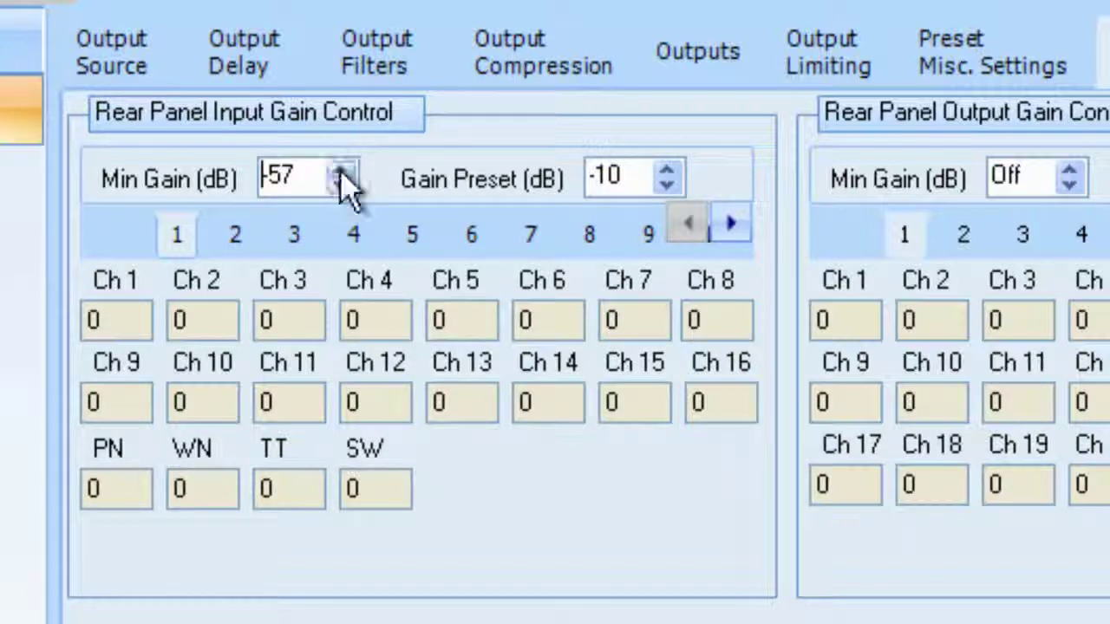
pyautogui.click(341, 171)
pyautogui.click(341, 170)
pyautogui.click(341, 170)
pyautogui.click(341, 170)
pyautogui.click(341, 170)
pyautogui.click(340, 170)
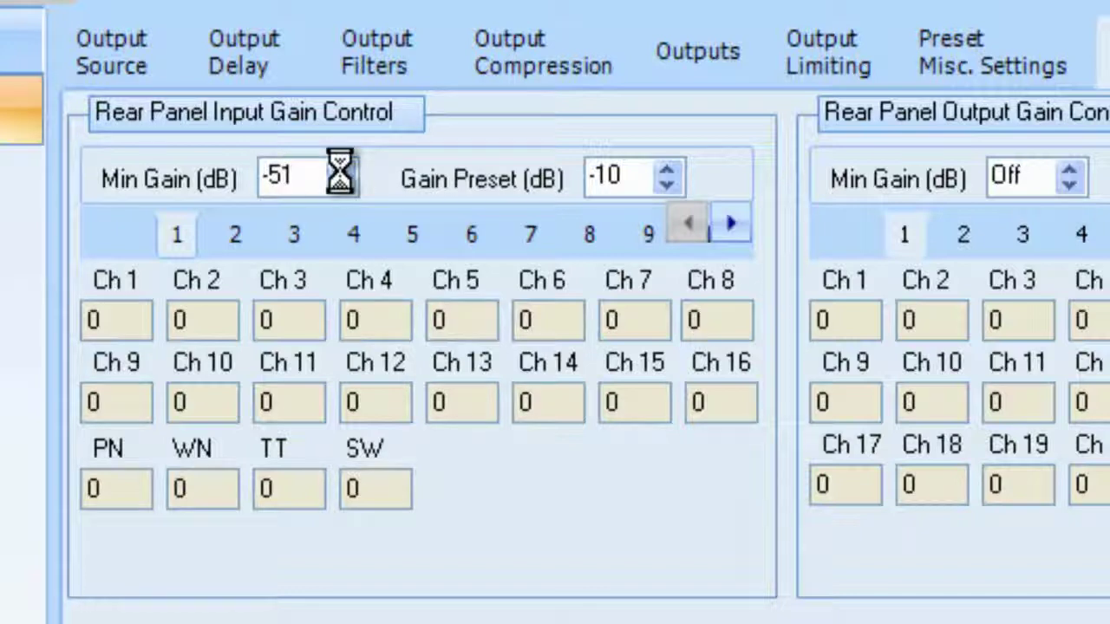
pyautogui.click(341, 170)
pyautogui.click(341, 170)
pyautogui.click(341, 170)
pyautogui.click(341, 170)
pyautogui.click(340, 170)
pyautogui.click(341, 170)
pyautogui.click(341, 170)
pyautogui.click(341, 169)
pyautogui.click(340, 170)
pyautogui.click(341, 170)
pyautogui.click(341, 170)
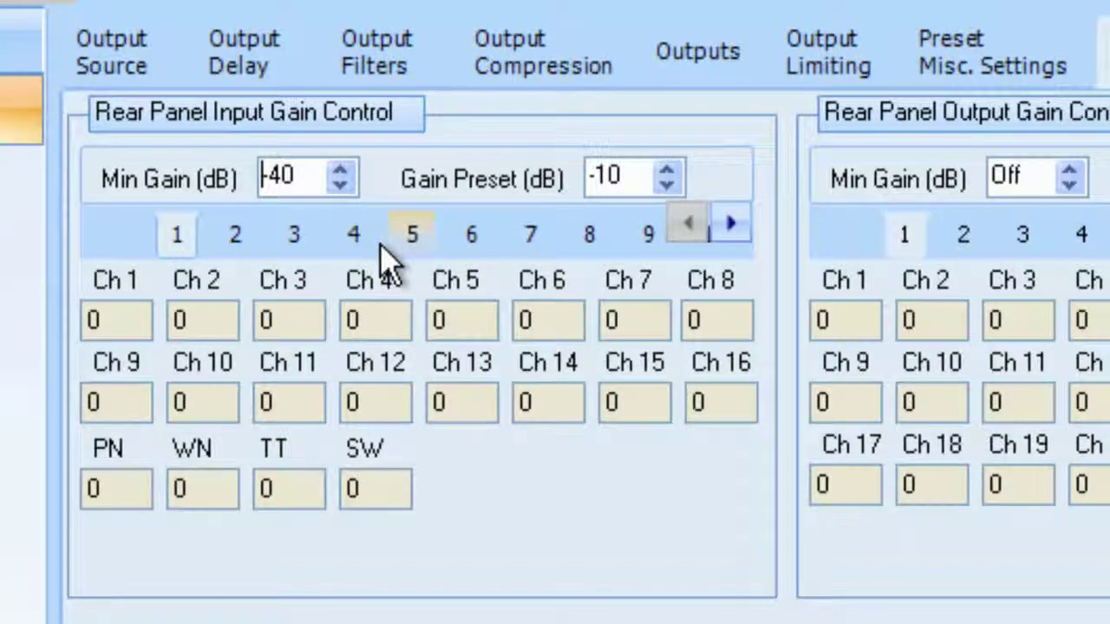
pyautogui.click(235, 238)
pyautogui.click(293, 238)
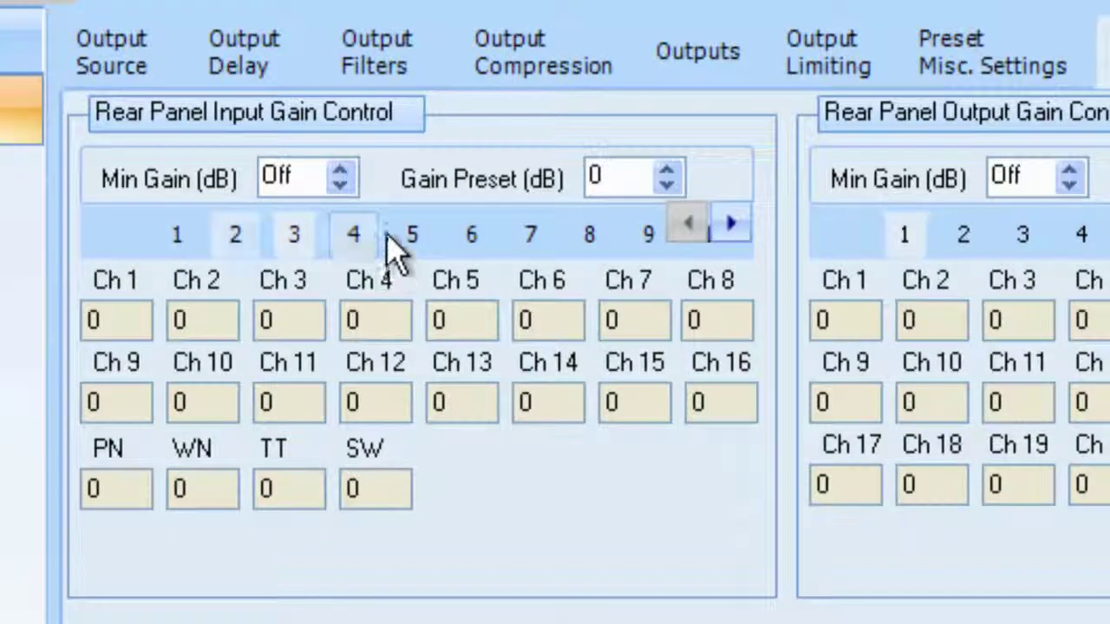
pyautogui.click(353, 241)
pyautogui.click(413, 242)
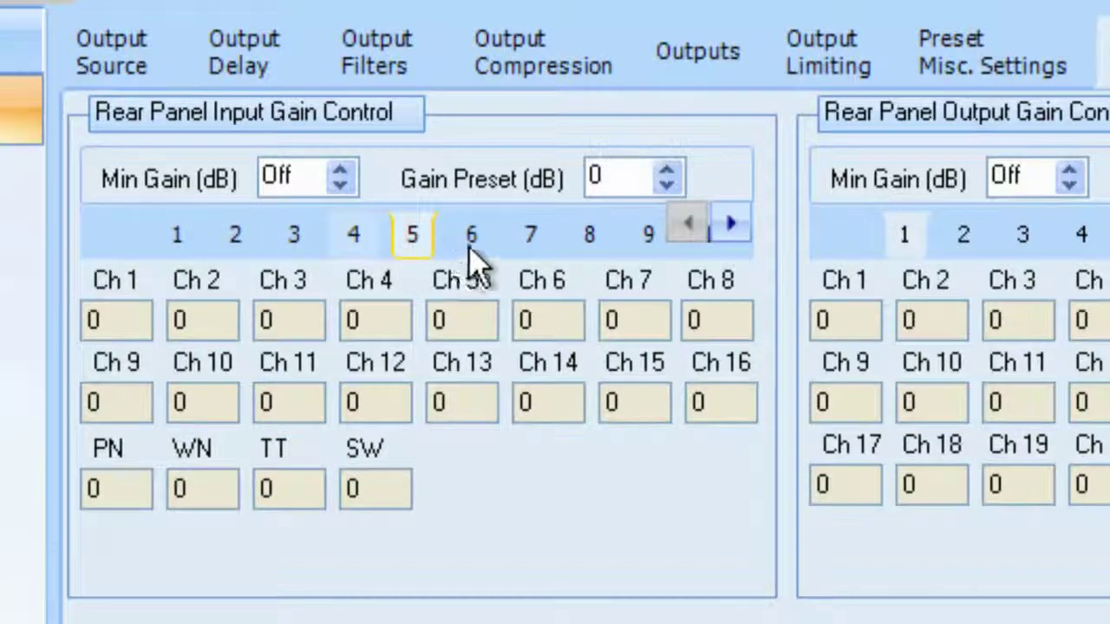
pyautogui.click(475, 241)
pyautogui.click(178, 242)
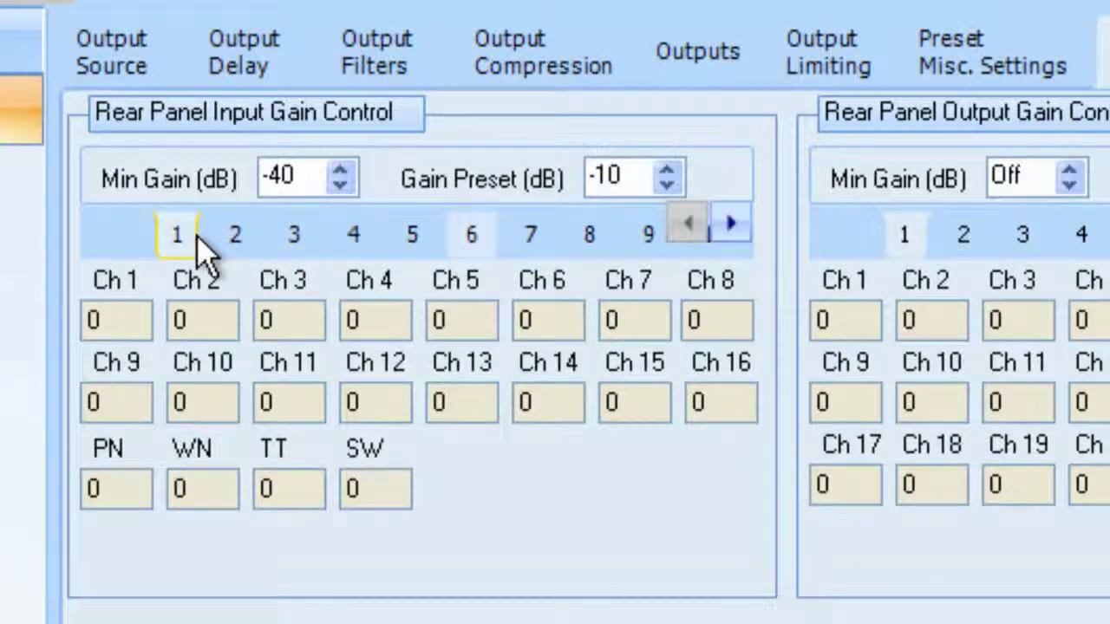
pyautogui.click(343, 185)
pyautogui.click(342, 184)
pyautogui.click(342, 185)
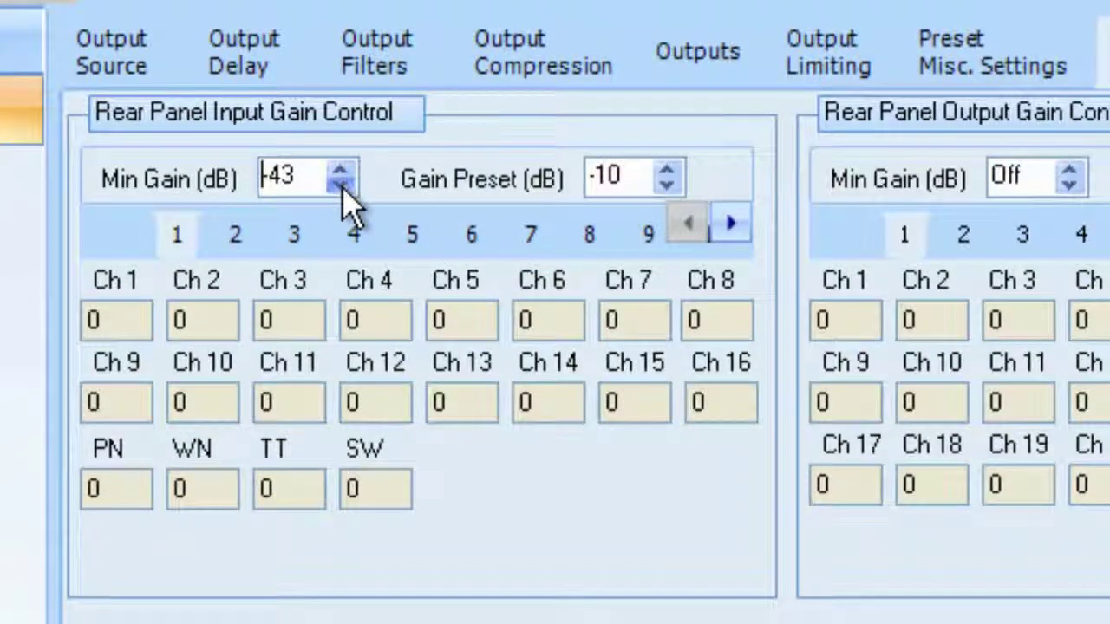
pyautogui.click(342, 185)
pyautogui.click(342, 185)
pyautogui.click(343, 185)
pyautogui.click(343, 184)
pyautogui.click(342, 185)
pyautogui.click(342, 185)
pyautogui.click(343, 185)
pyautogui.click(342, 185)
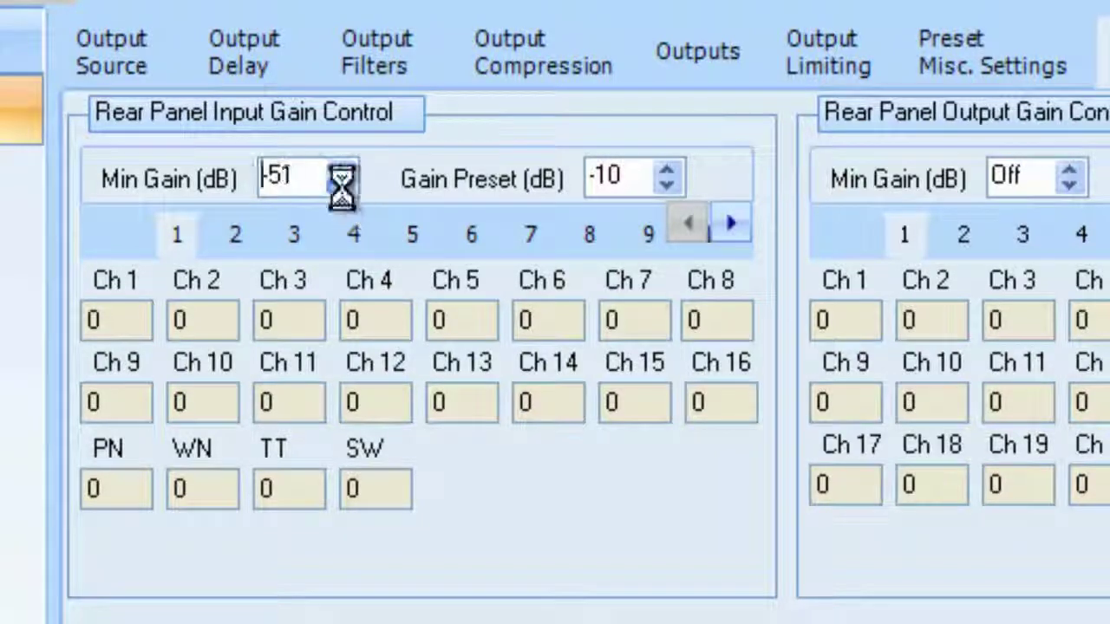
pyautogui.click(343, 185)
pyautogui.click(342, 184)
pyautogui.click(343, 185)
pyautogui.click(342, 185)
pyautogui.click(343, 185)
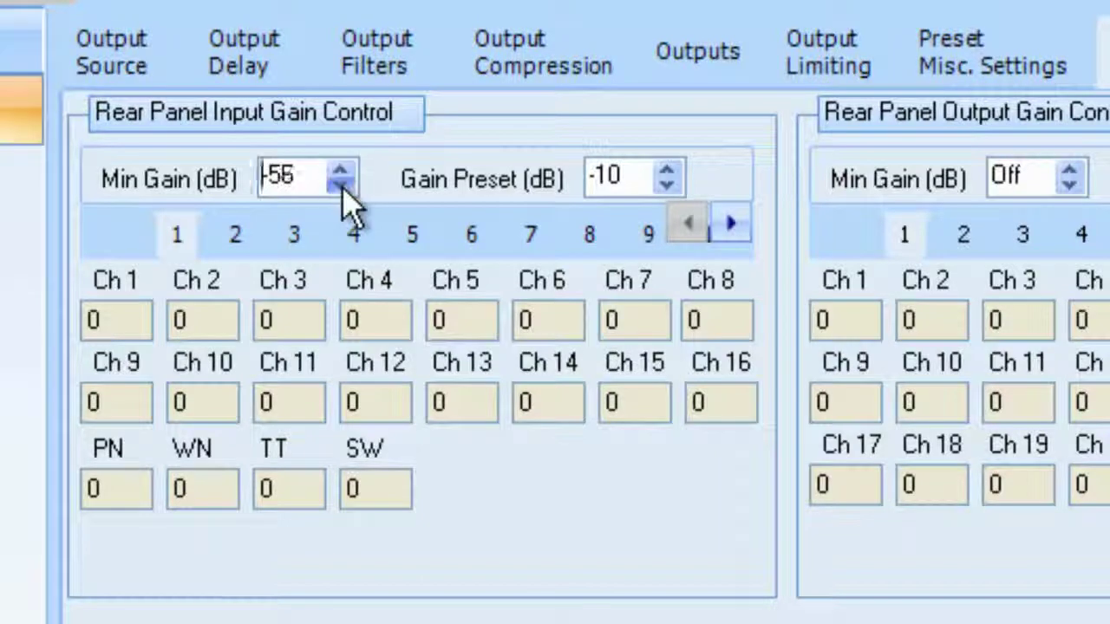
pyautogui.click(342, 184)
pyautogui.click(342, 185)
pyautogui.click(342, 185)
pyautogui.click(342, 185)
pyautogui.click(343, 185)
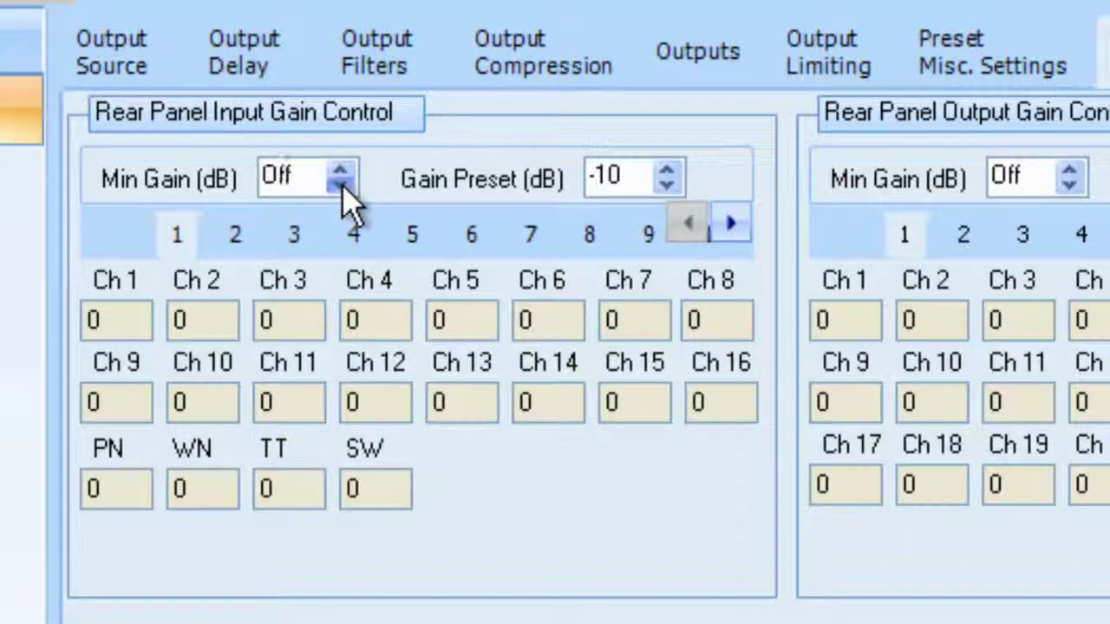
# Raise the rear-panel input Gain Preset from -10 dB back to 0 dB
pyautogui.click(664, 169)
pyautogui.click(664, 169)
pyautogui.click(664, 169)
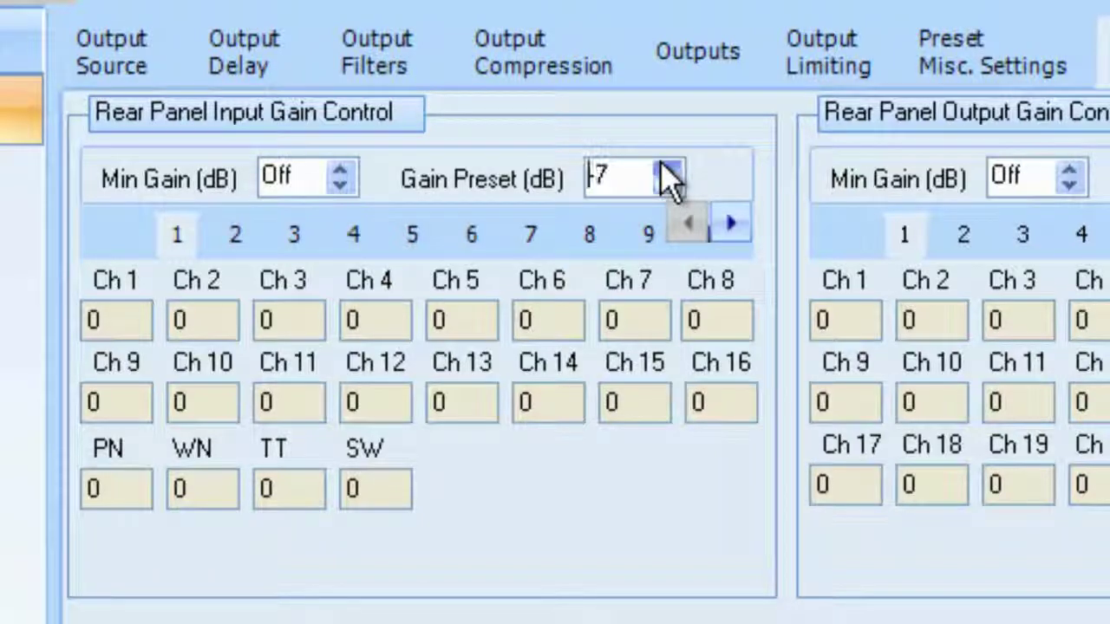
pyautogui.click(664, 169)
pyautogui.click(665, 170)
pyautogui.click(666, 170)
pyautogui.click(666, 170)
pyautogui.click(666, 170)
pyautogui.click(666, 170)
pyautogui.click(666, 170)
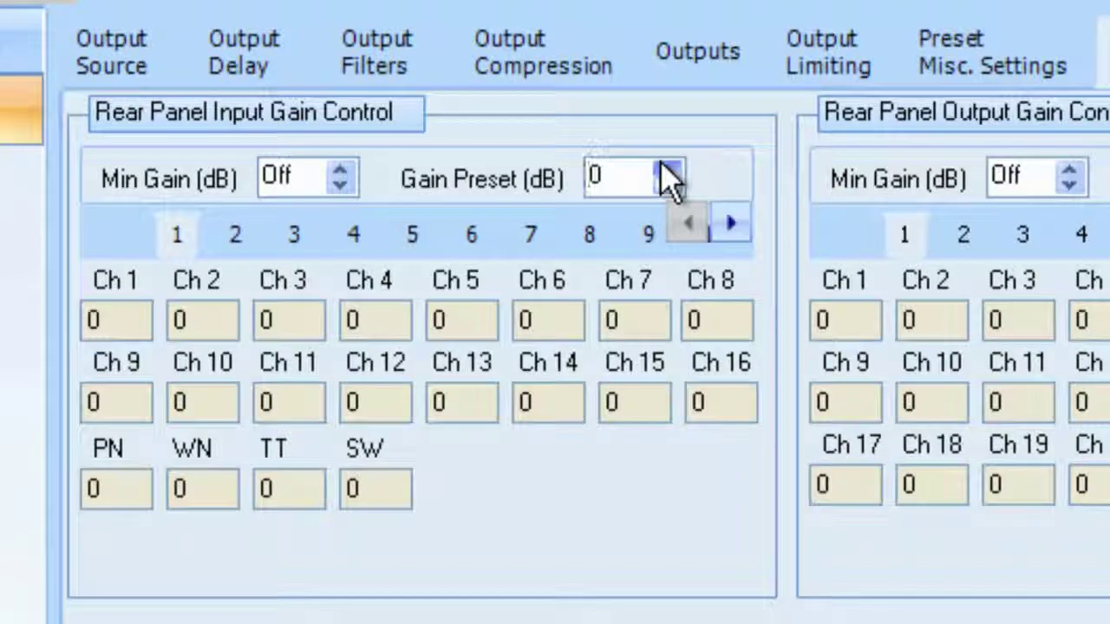